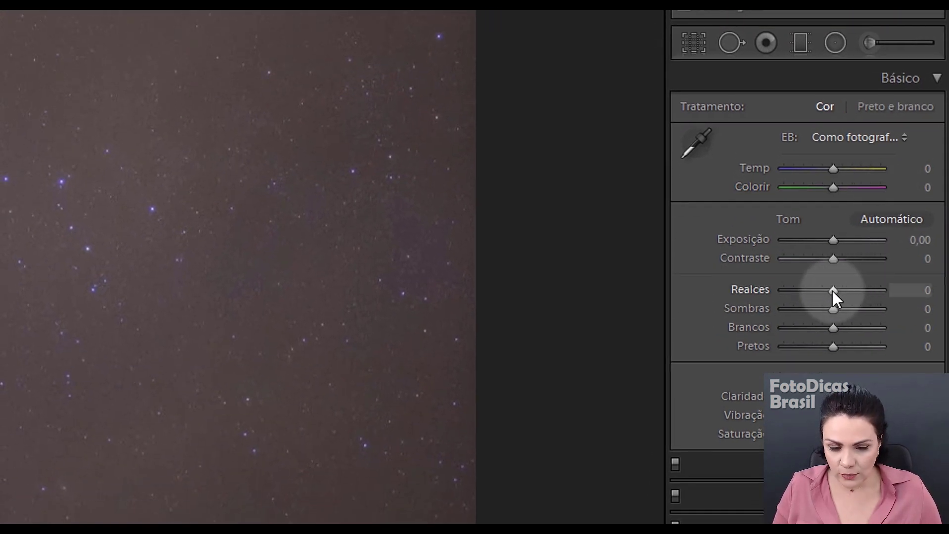
- Set Highlights to +100, Whites to +49 and Blacks to −80, then compare before/after
click(834, 292)
drag(833, 292, 877, 294)
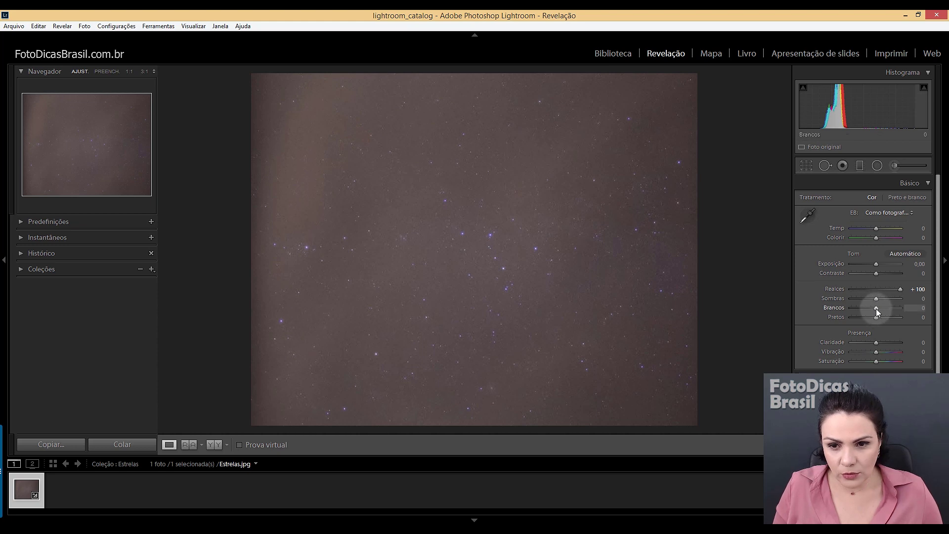
drag(876, 308, 897, 310)
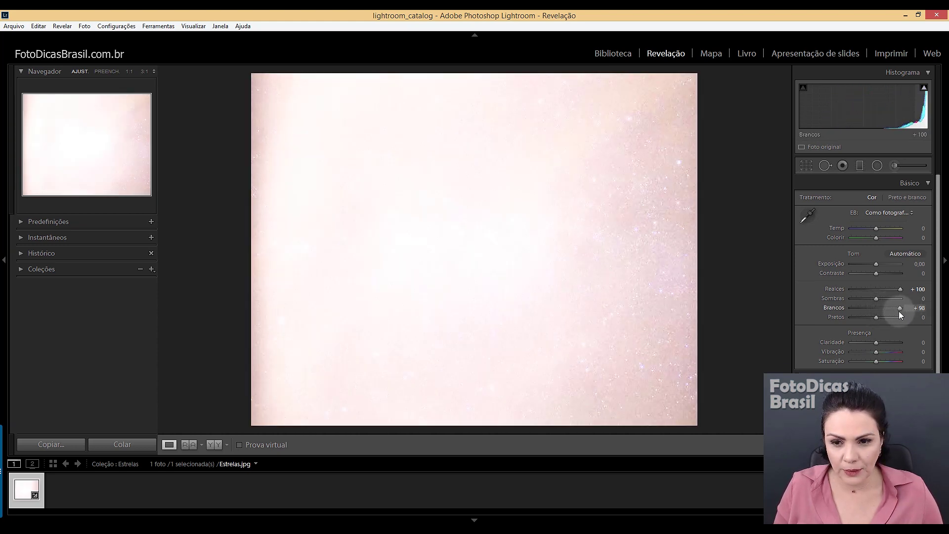
drag(897, 311, 888, 312)
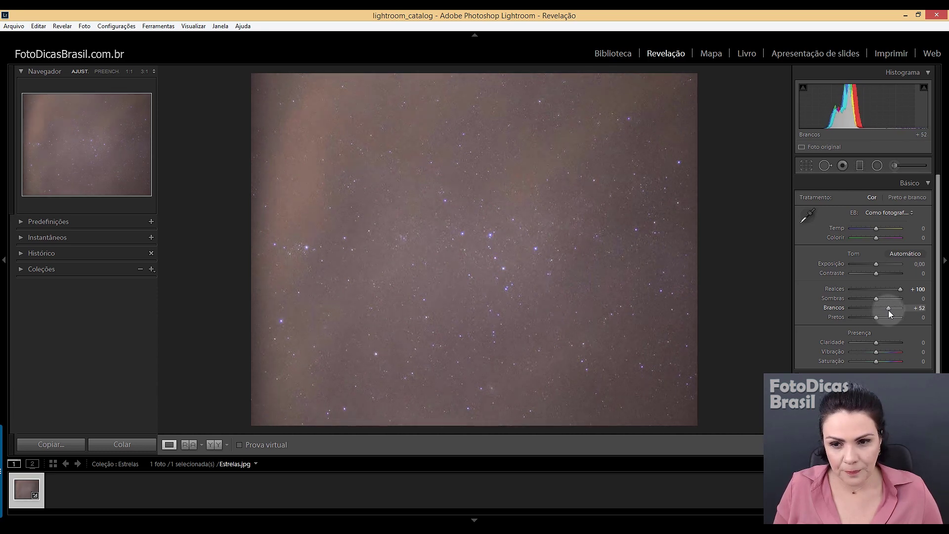
drag(889, 310, 889, 310)
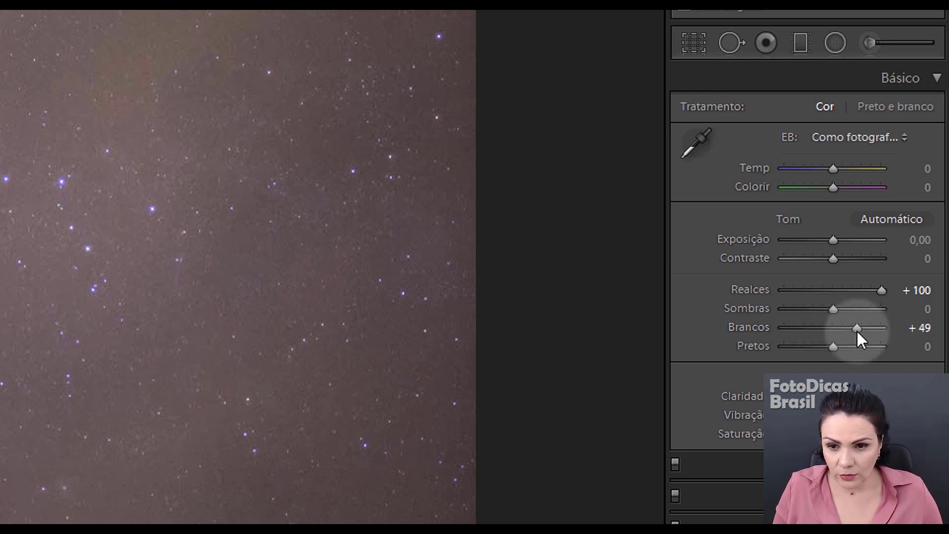
mouse_move(833, 347)
mouse_down()
mouse_move(815, 346)
mouse_move(856, 318)
mouse_up()
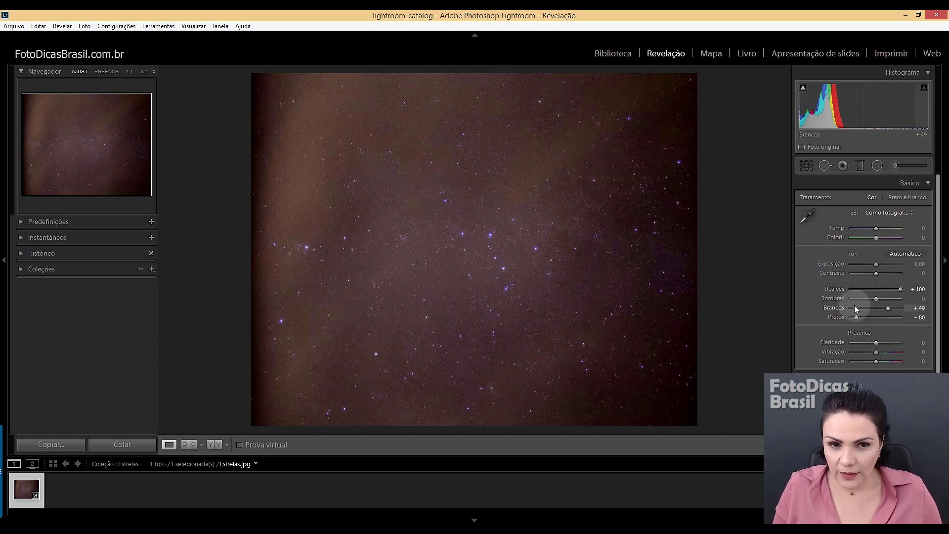
click(214, 445)
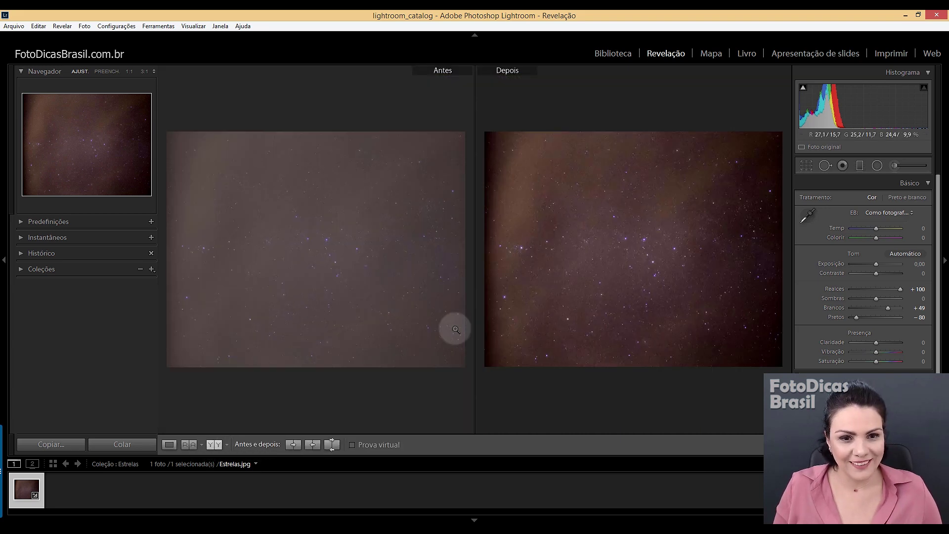
- Cool the white balance to Temp −27 and Tint −19, checking it against the original
click(171, 446)
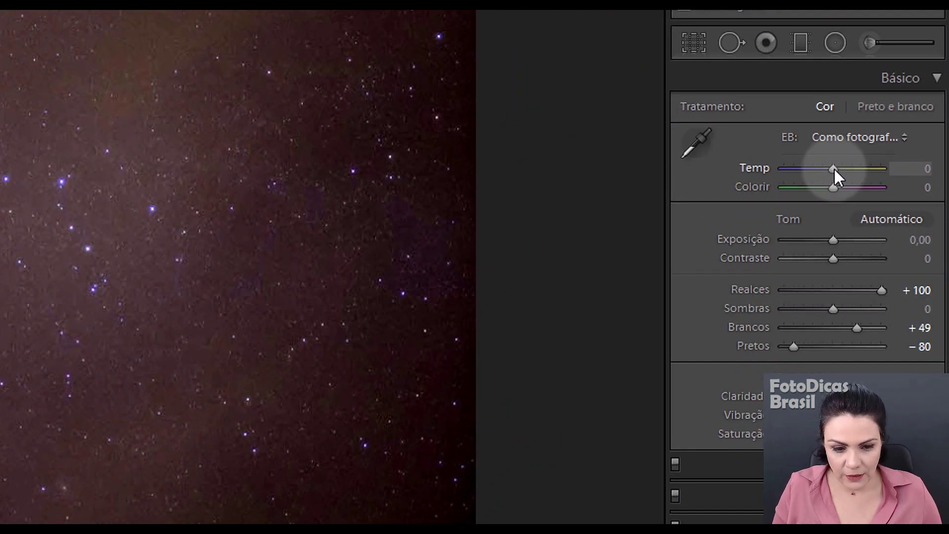
drag(835, 169, 828, 172)
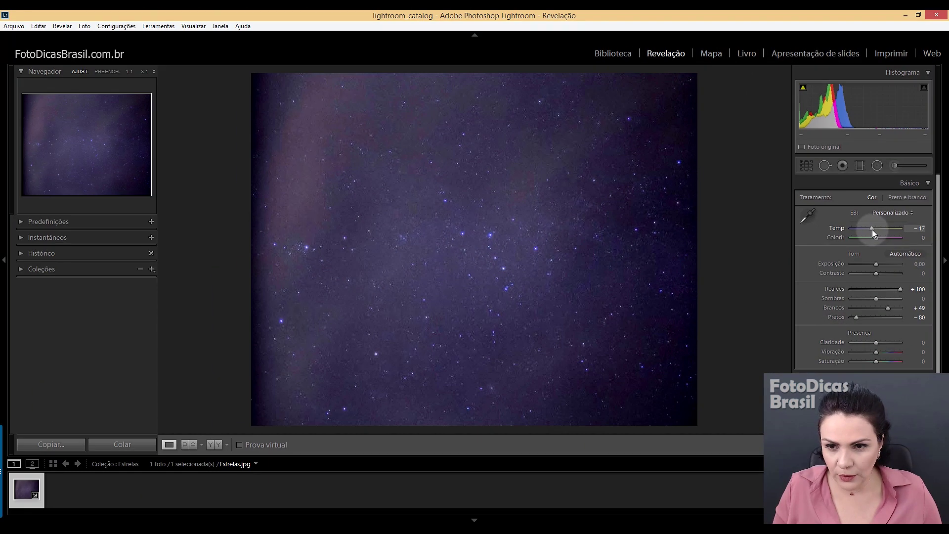
drag(872, 229, 870, 229)
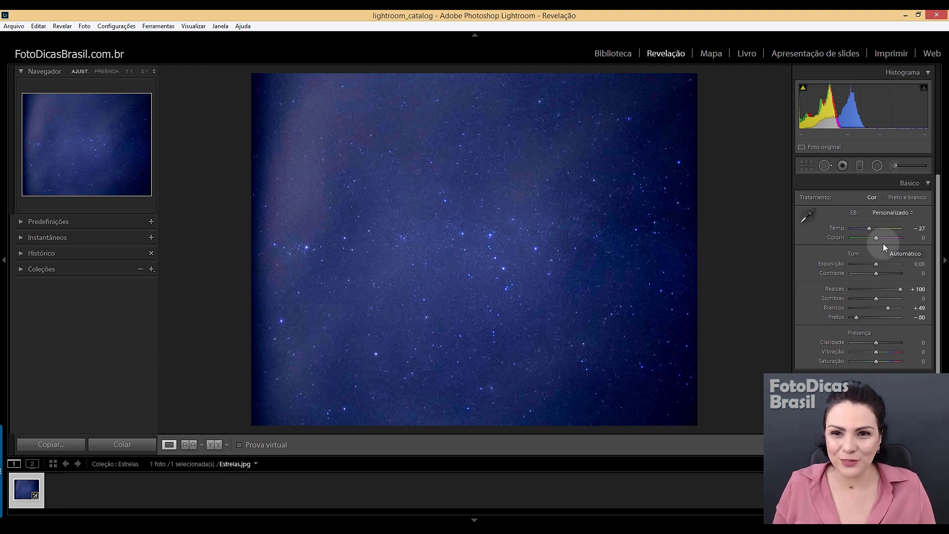
drag(876, 239, 849, 217)
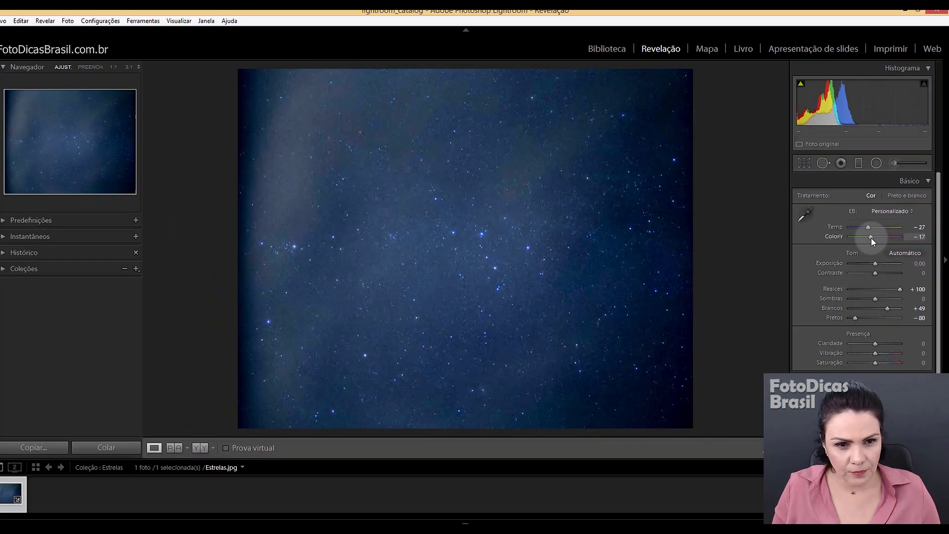
drag(871, 239, 871, 239)
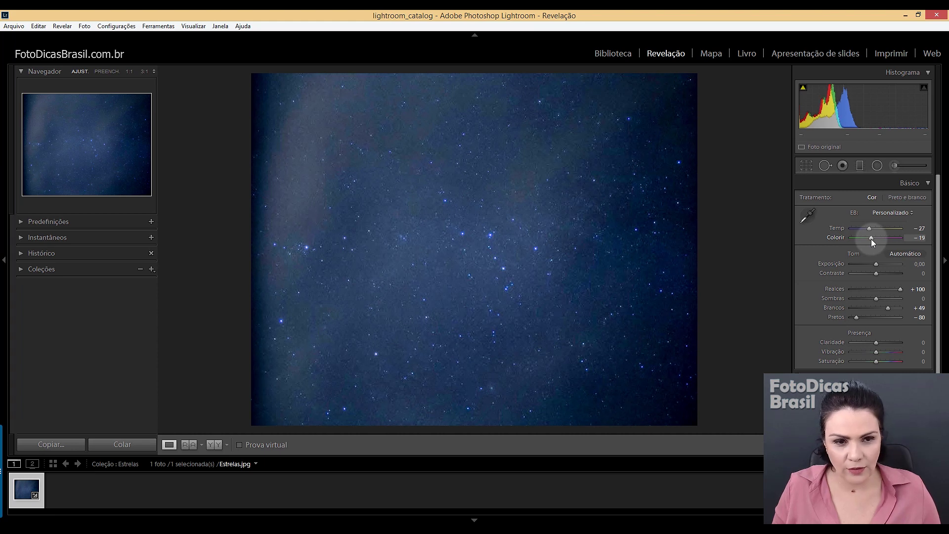
click(218, 445)
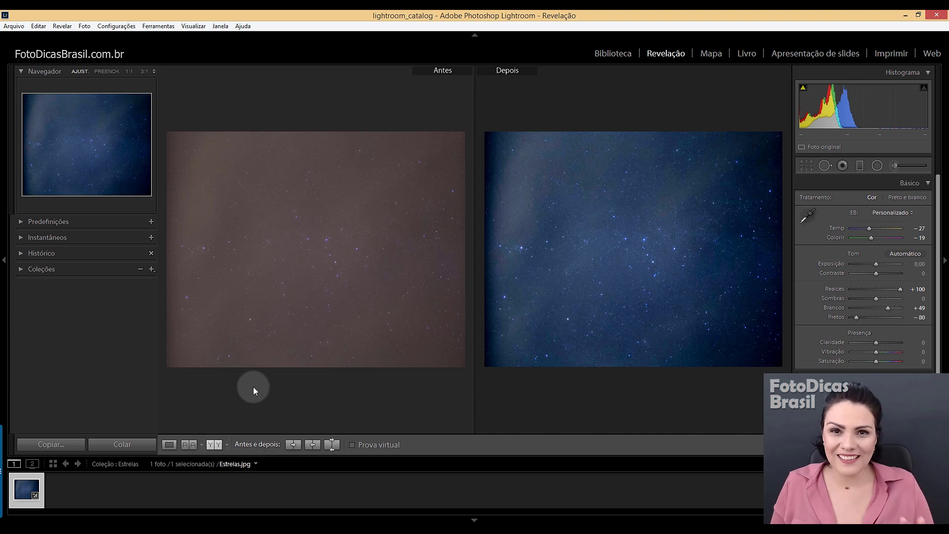
click(169, 444)
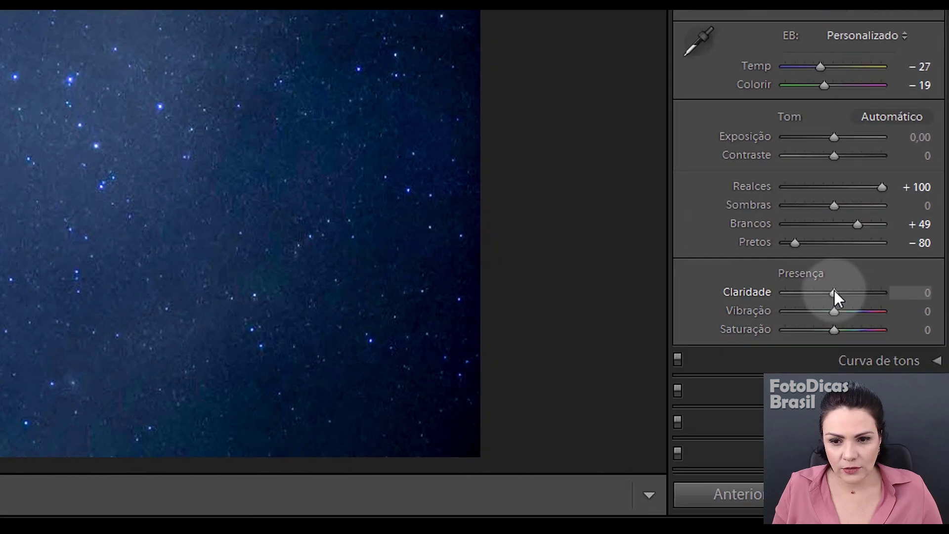
- Set Clarity to +33 and Saturation to +35, then compare side by side with the original
mouse_move(862, 327)
mouse_down()
mouse_move(850, 327)
mouse_move(854, 346)
mouse_move(888, 349)
mouse_up()
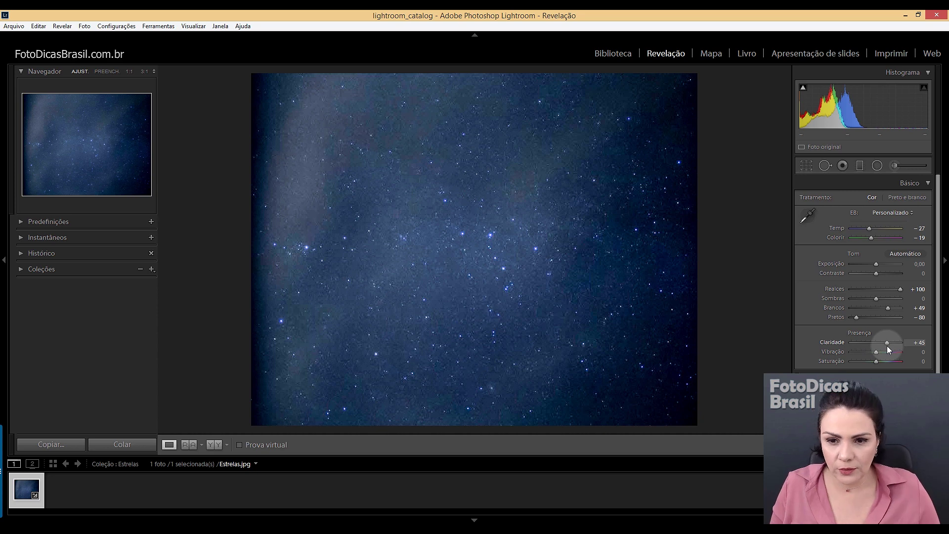
drag(887, 349, 885, 346)
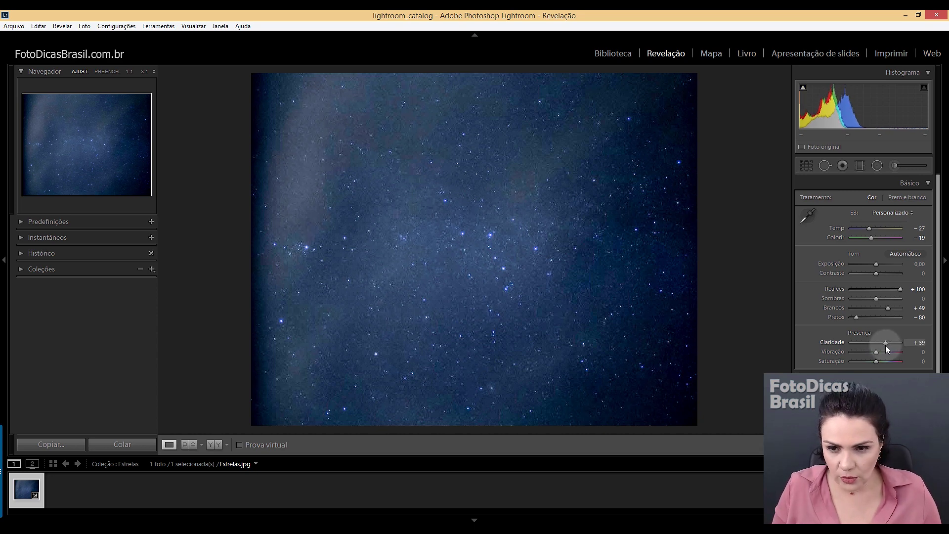
drag(885, 346, 883, 346)
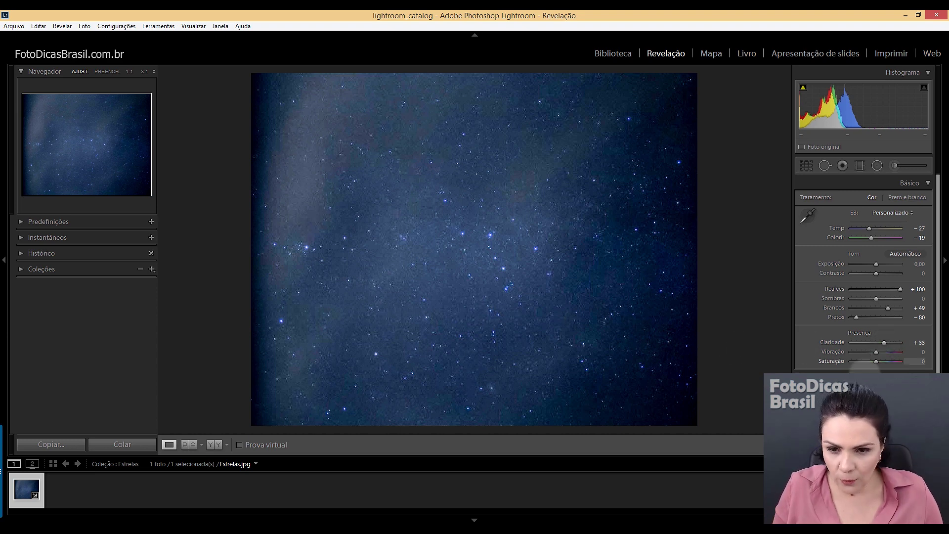
drag(875, 361, 883, 362)
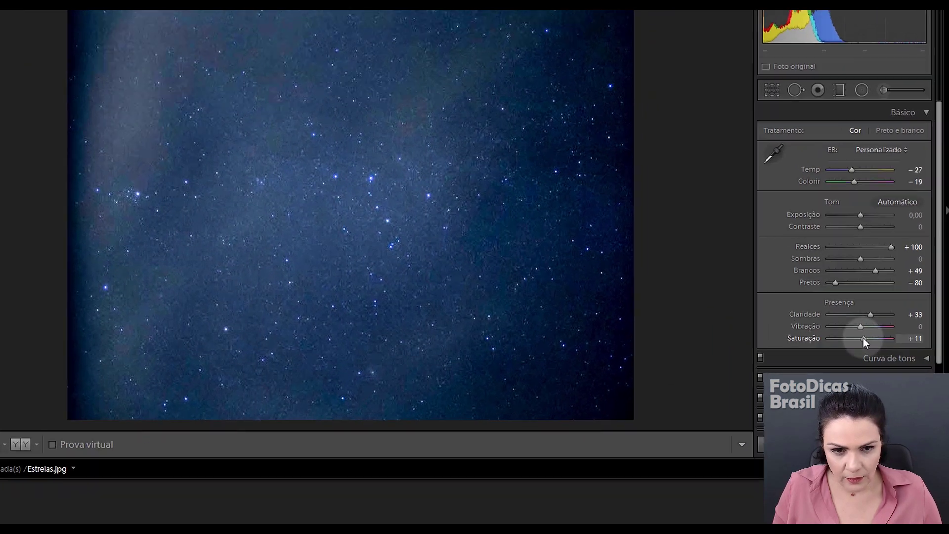
drag(833, 279, 832, 277)
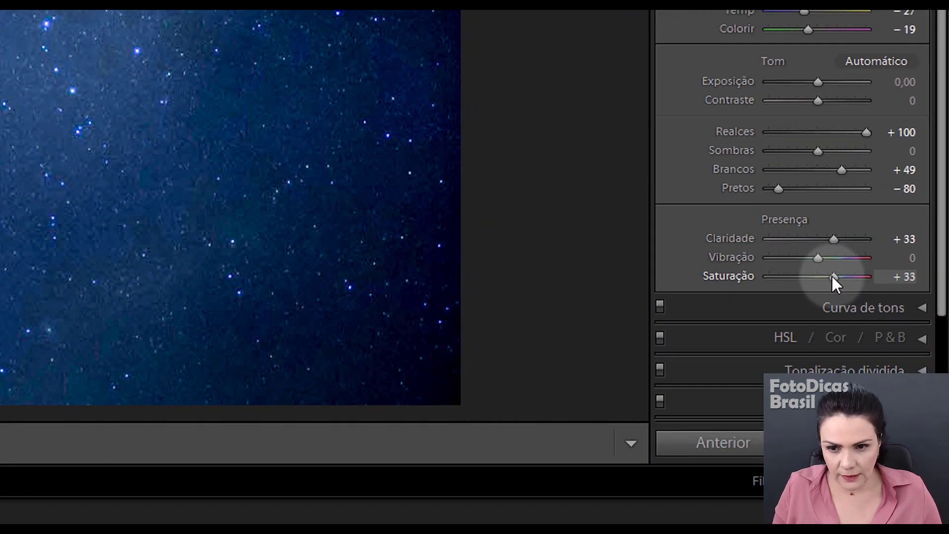
drag(832, 276, 833, 277)
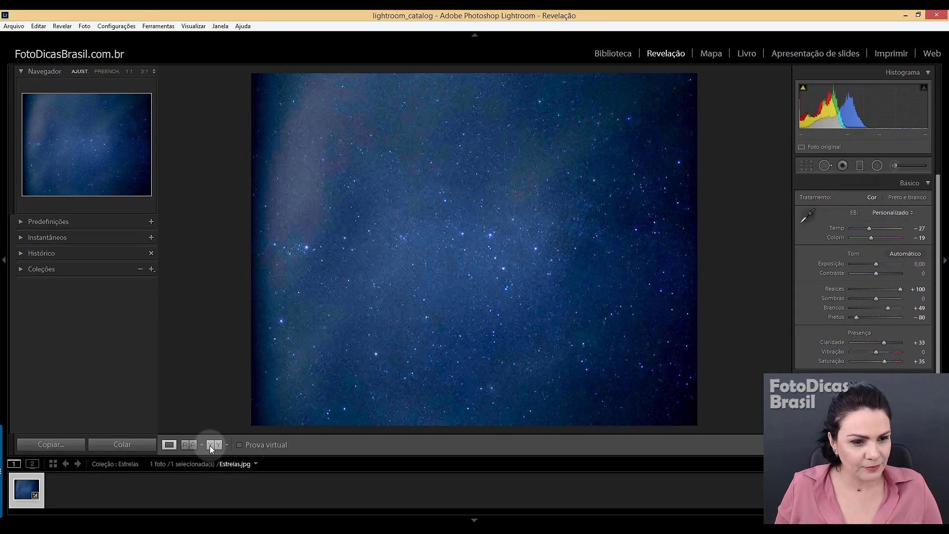
click(211, 445)
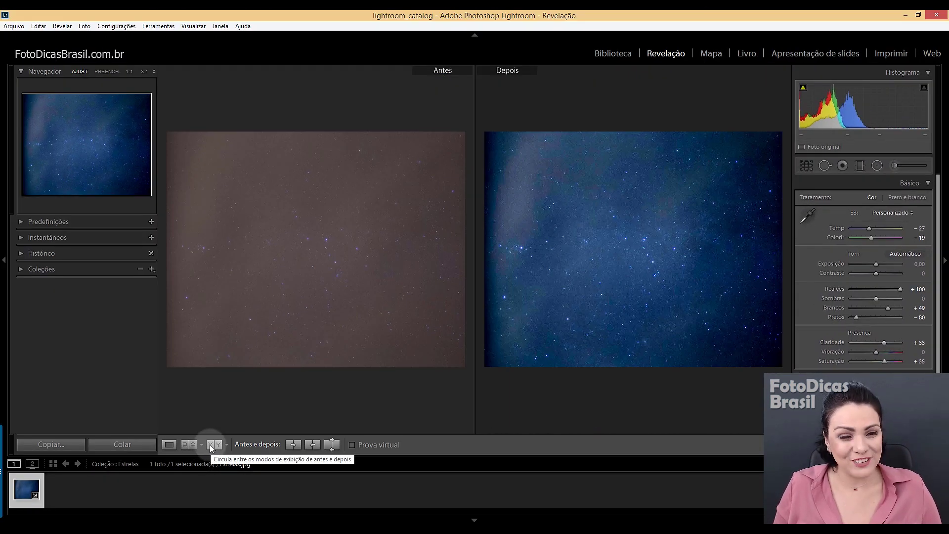
- Set the tone curve regions to Highlights +100, Lights +51 and Shadows −35
click(168, 446)
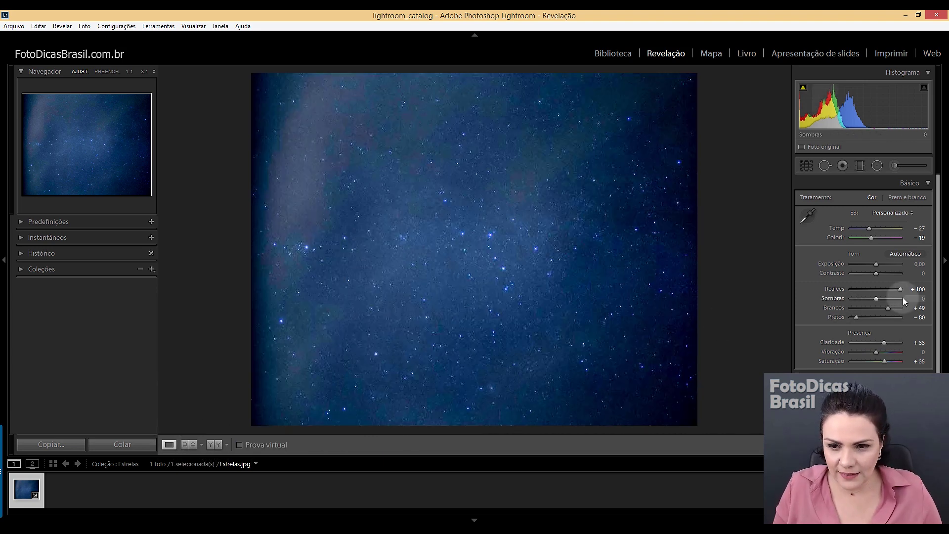
scroll(930, 306, down, 3)
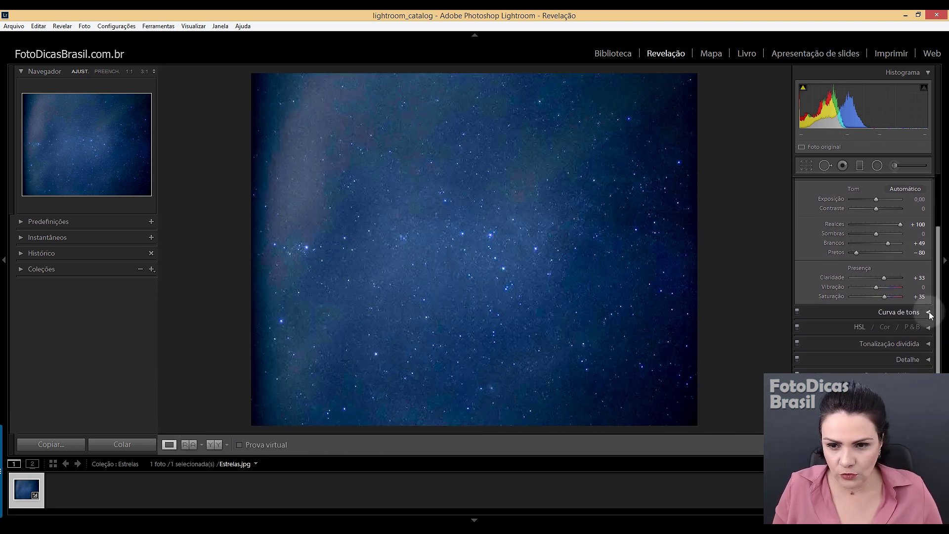
click(929, 313)
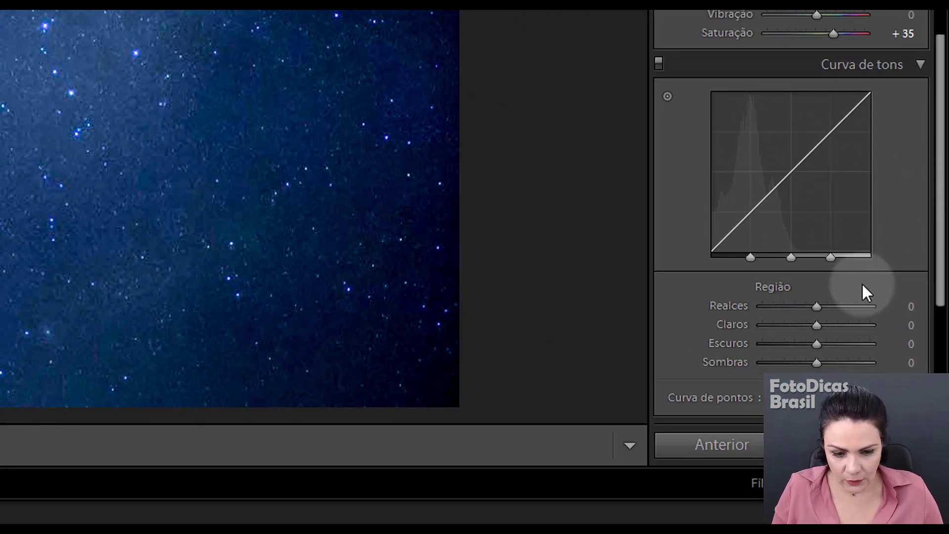
drag(819, 307, 885, 313)
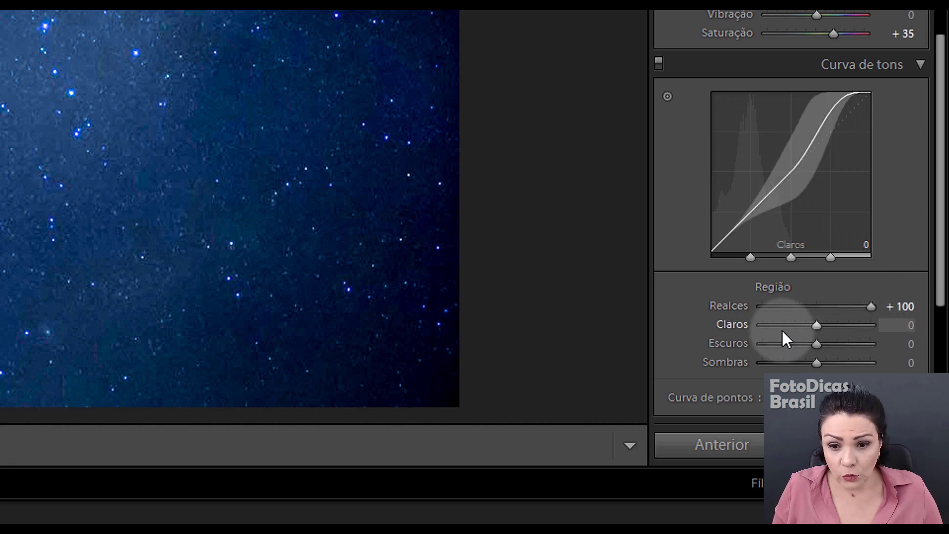
drag(817, 325, 845, 326)
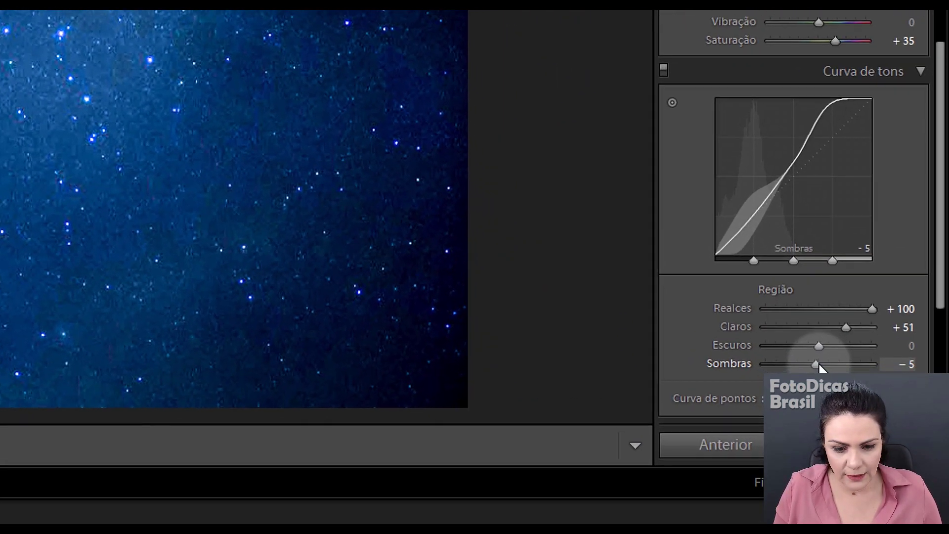
mouse_move(819, 363)
mouse_down()
mouse_move(811, 363)
mouse_move(844, 367)
mouse_up()
drag(841, 363, 801, 363)
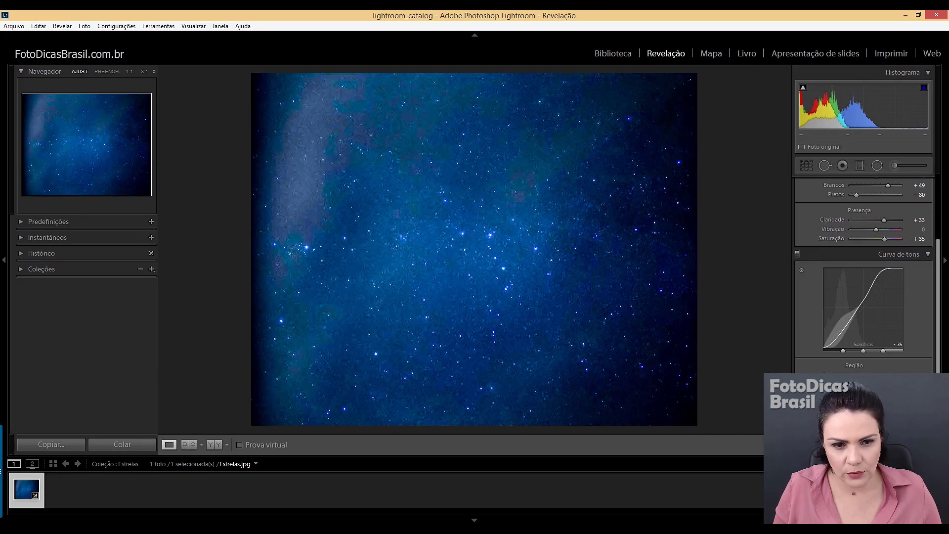
- Toggle the tone curve off and on and compare before/after to judge its effect
click(797, 253)
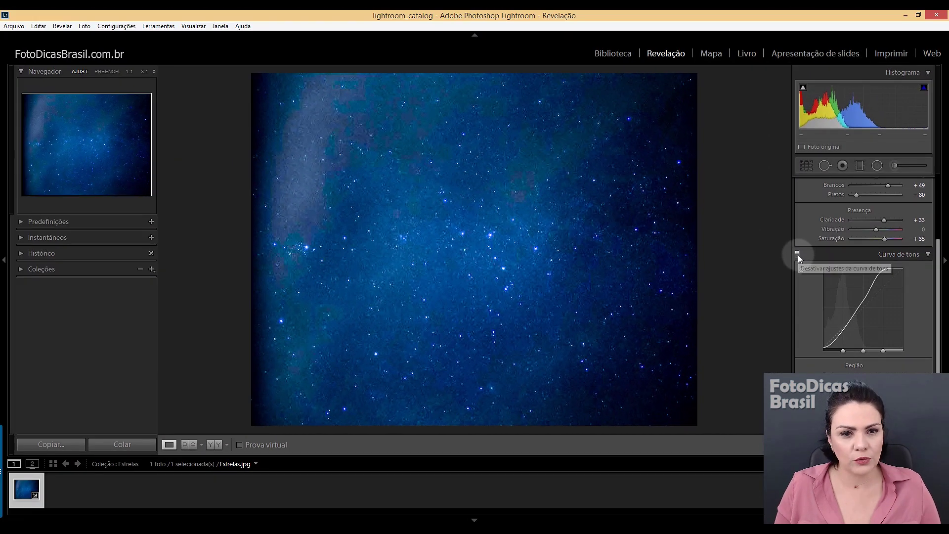
click(798, 253)
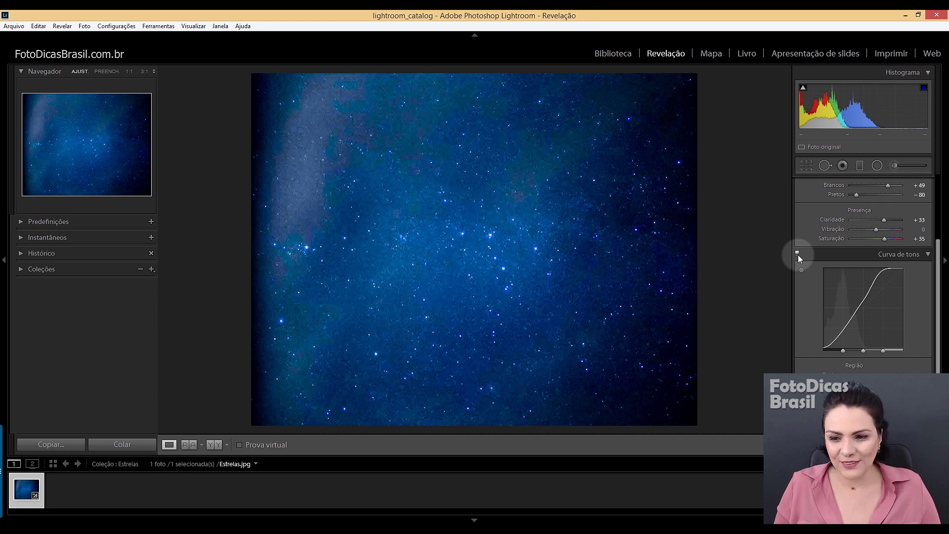
click(217, 447)
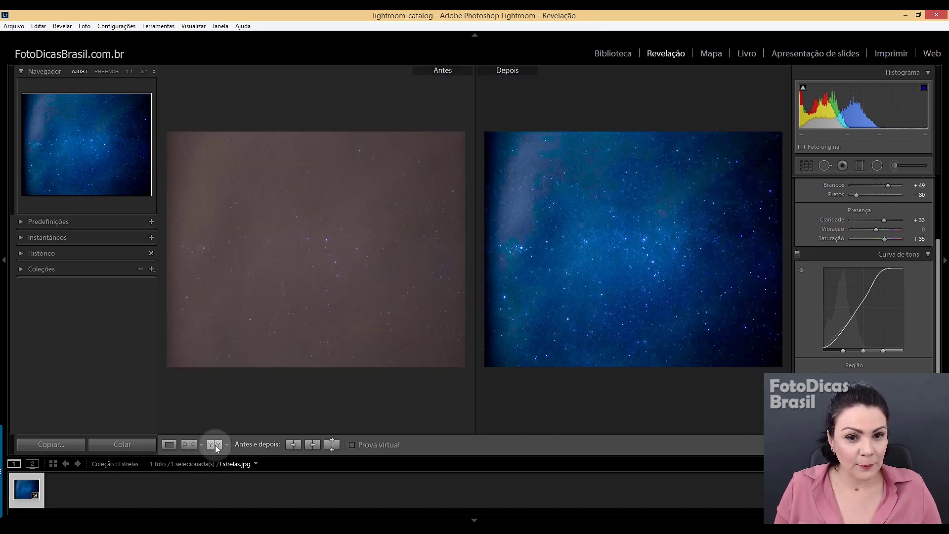
click(170, 445)
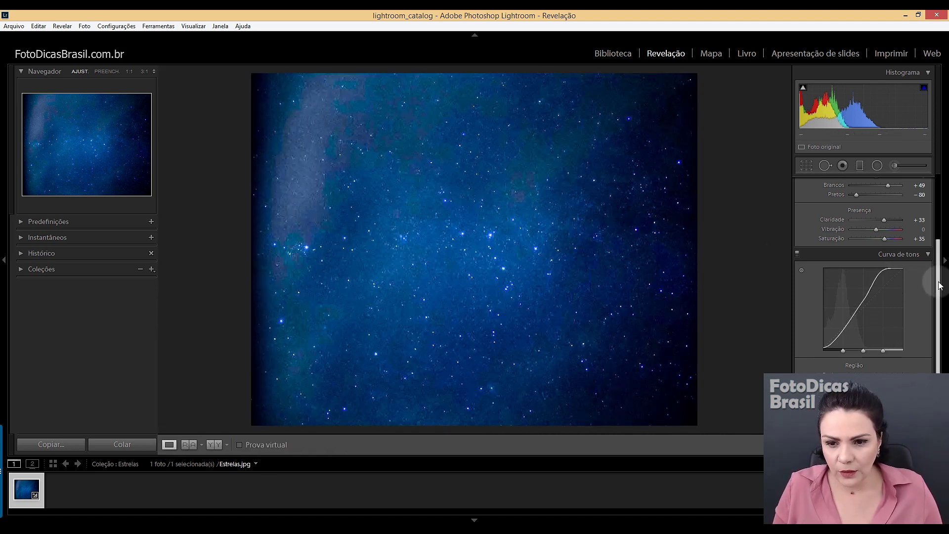
drag(938, 284, 933, 359)
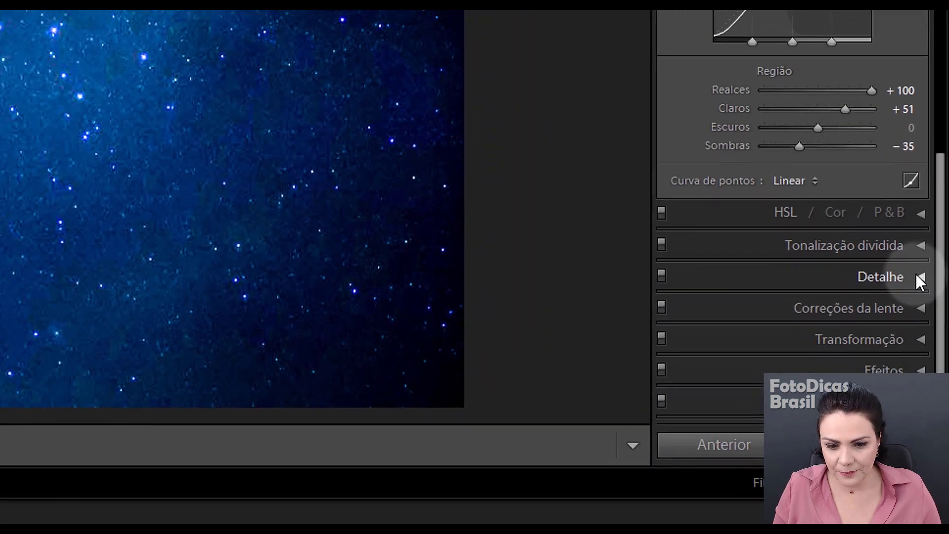
click(929, 333)
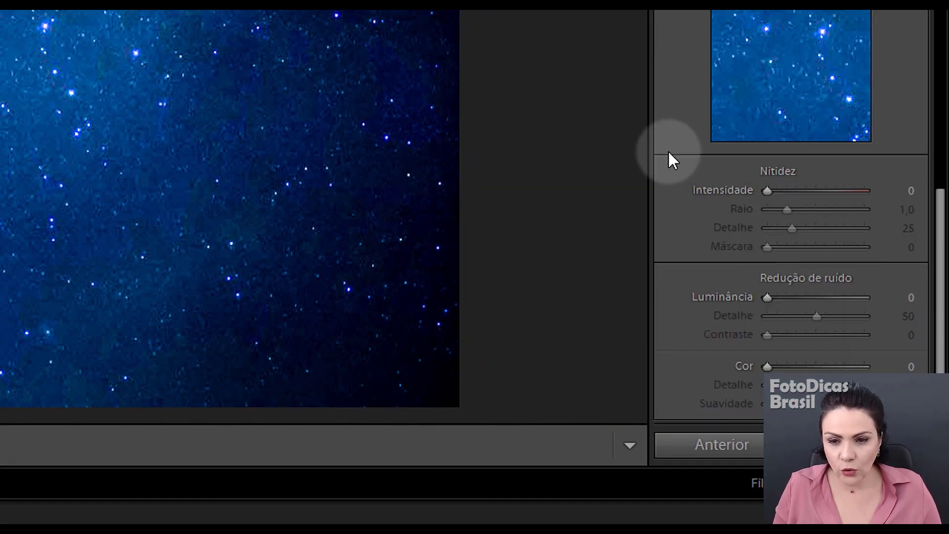
- Set noise reduction Luminance to 15 and Color to 37
drag(766, 298, 780, 298)
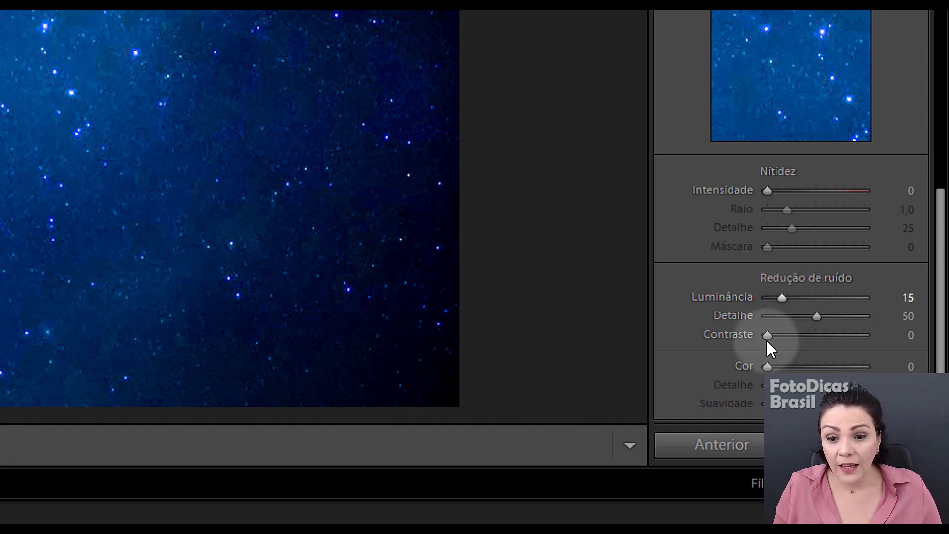
drag(767, 366, 886, 367)
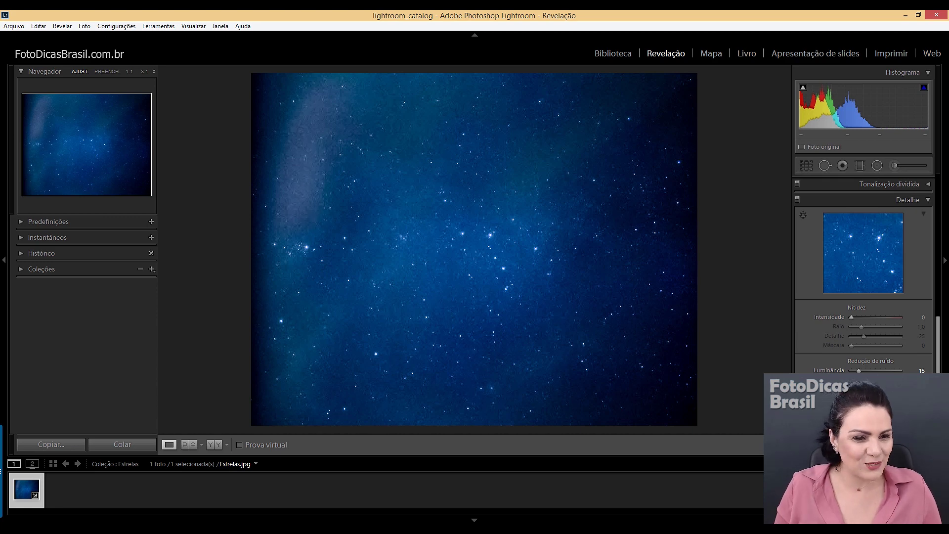
- Show the finished deep blue star field beside the hazy brown original in Before/After view
click(214, 444)
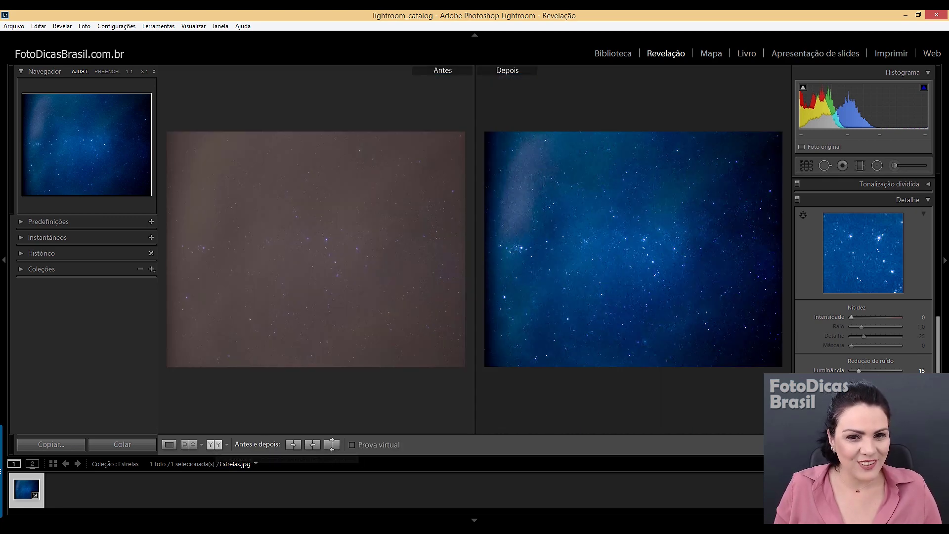